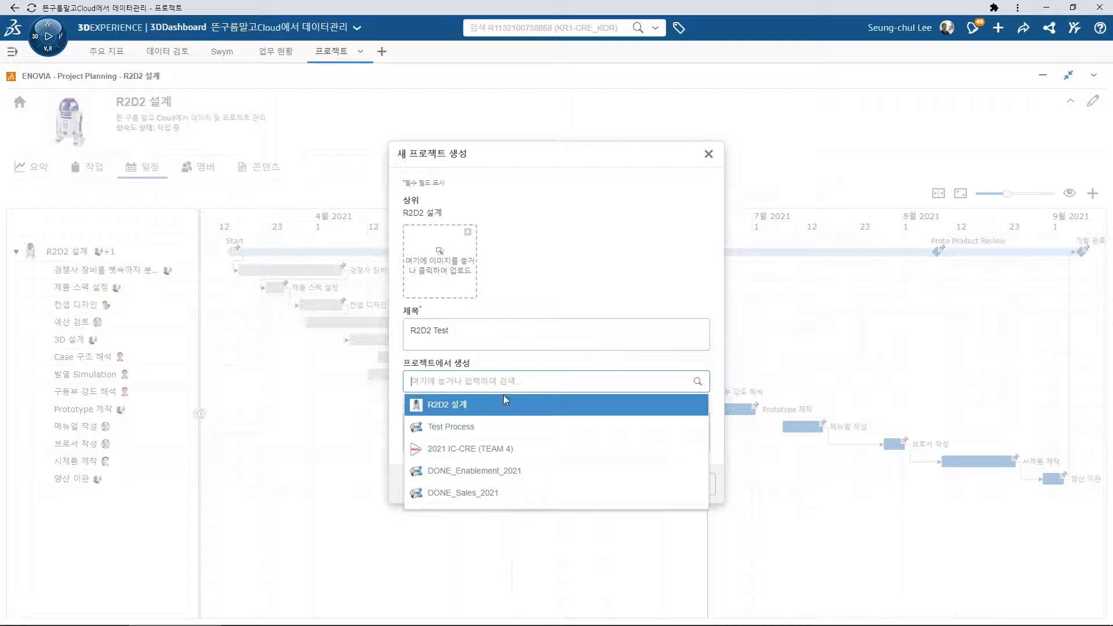
Create the R2D2 Test subproject from the existing Test Process project and expand its task list in the schedule
left_click(464, 428)
left_click(642, 510)
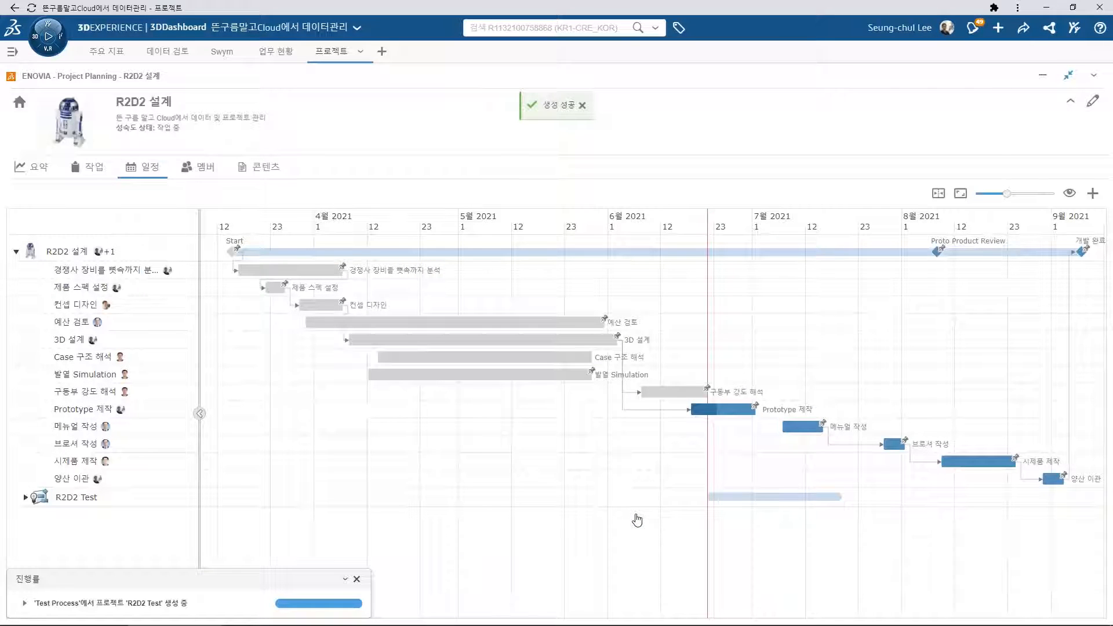
left_click(25, 498)
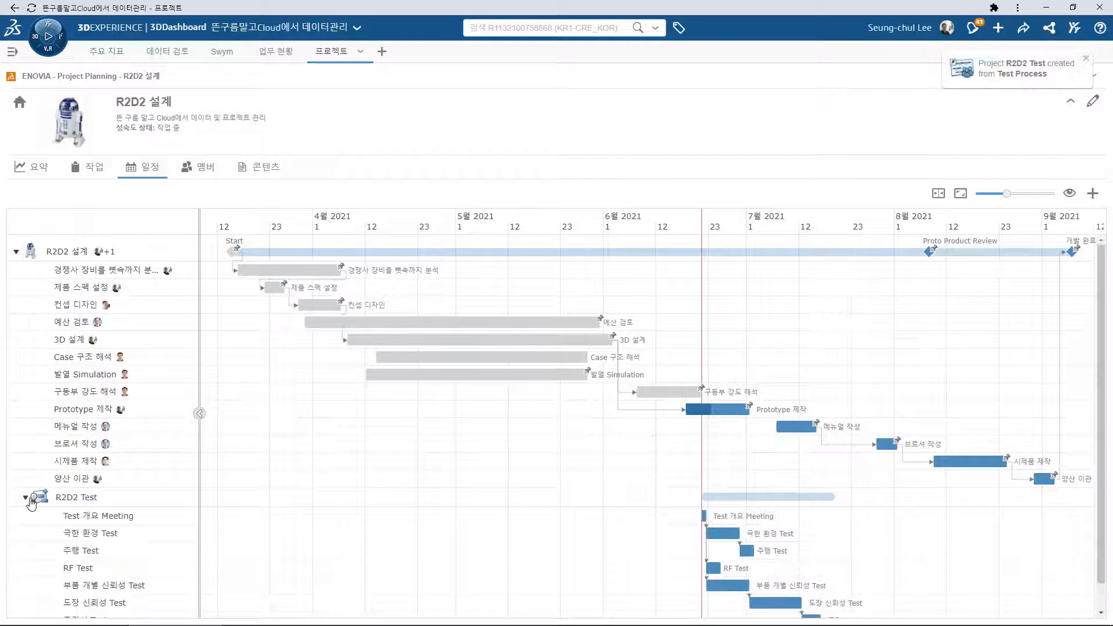
scroll(556, 514, "down", 1)
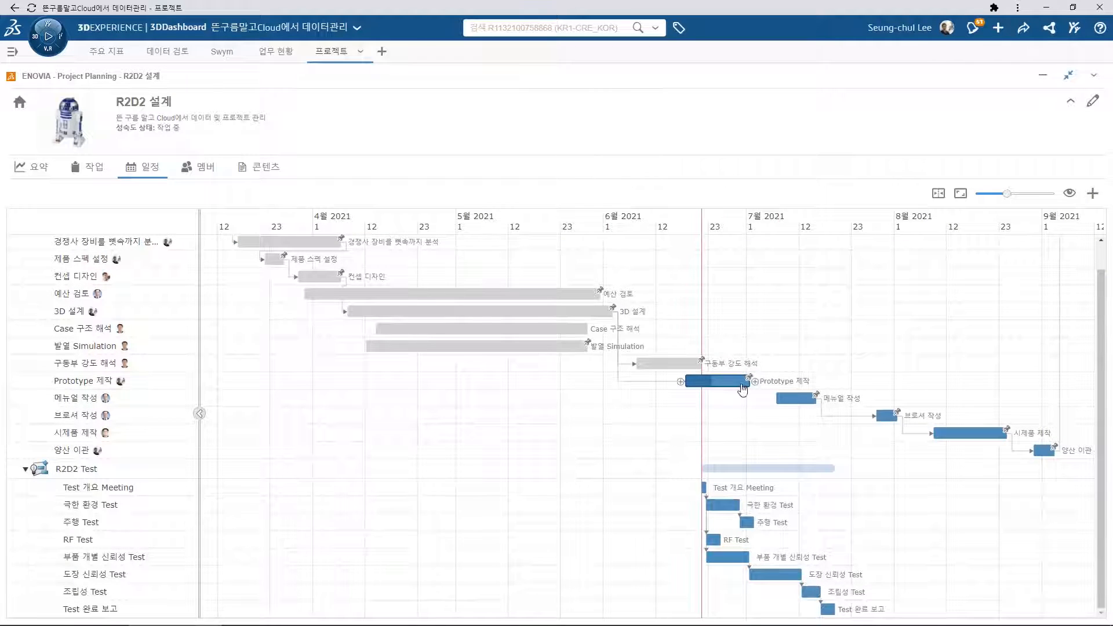
Link the Prototype 제작 task to Test 개요 Meeting so that the R2D2 Test work follows the prototype
left_click_drag(735, 409, 698, 493)
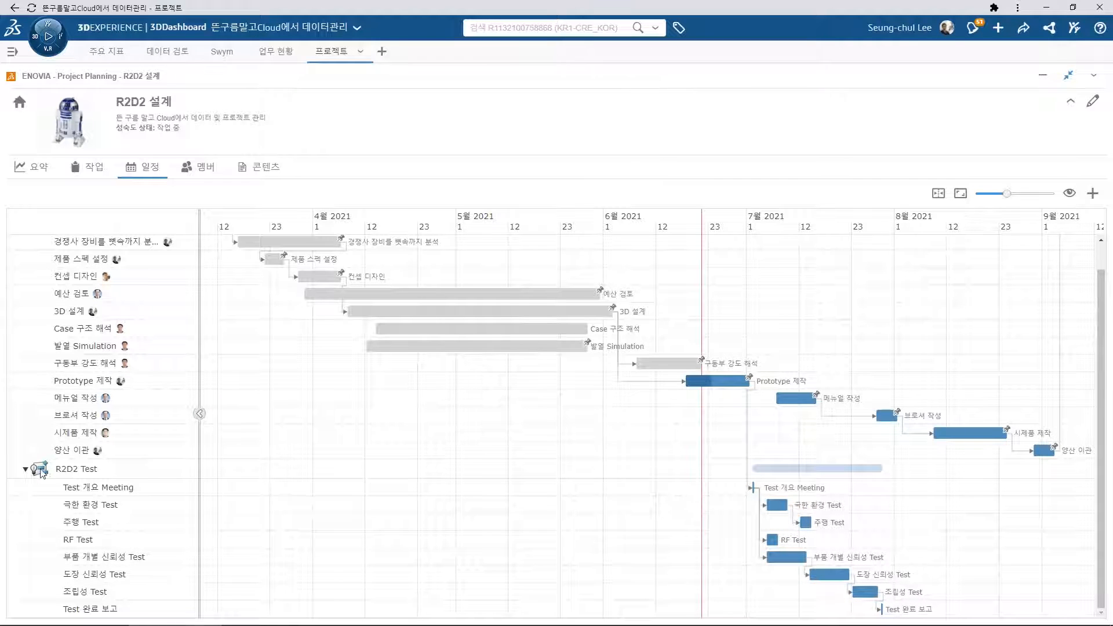
left_click(25, 471)
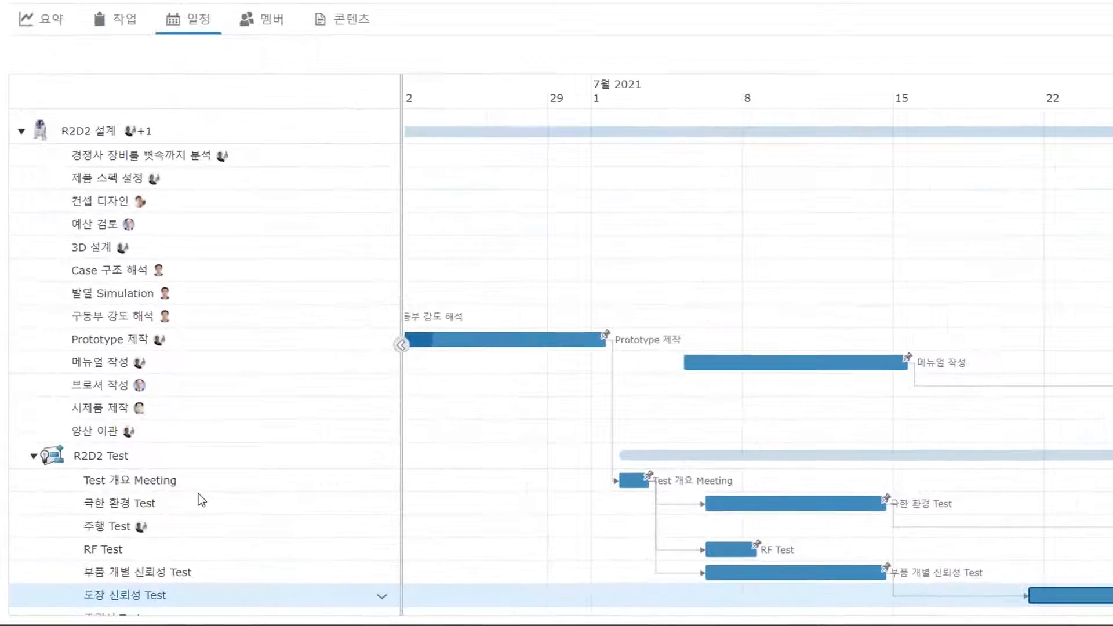
Assign the 극한 환경 Test task in R2D2 Test to yourself and compare it with the 메뉴얼 작성 task
left_click(185, 509)
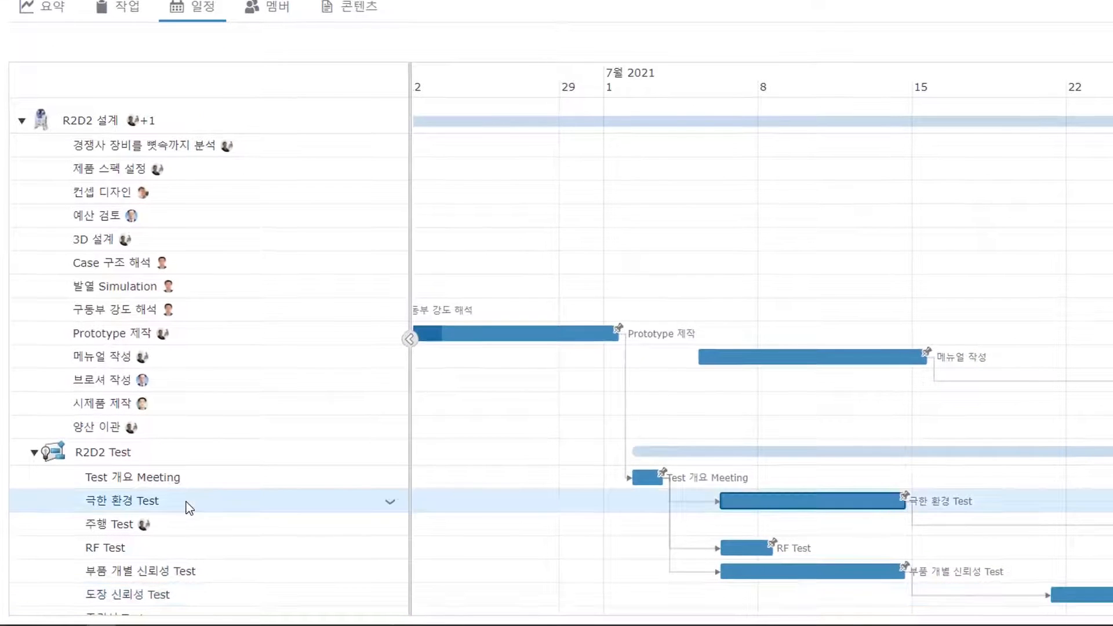
right_click(190, 508)
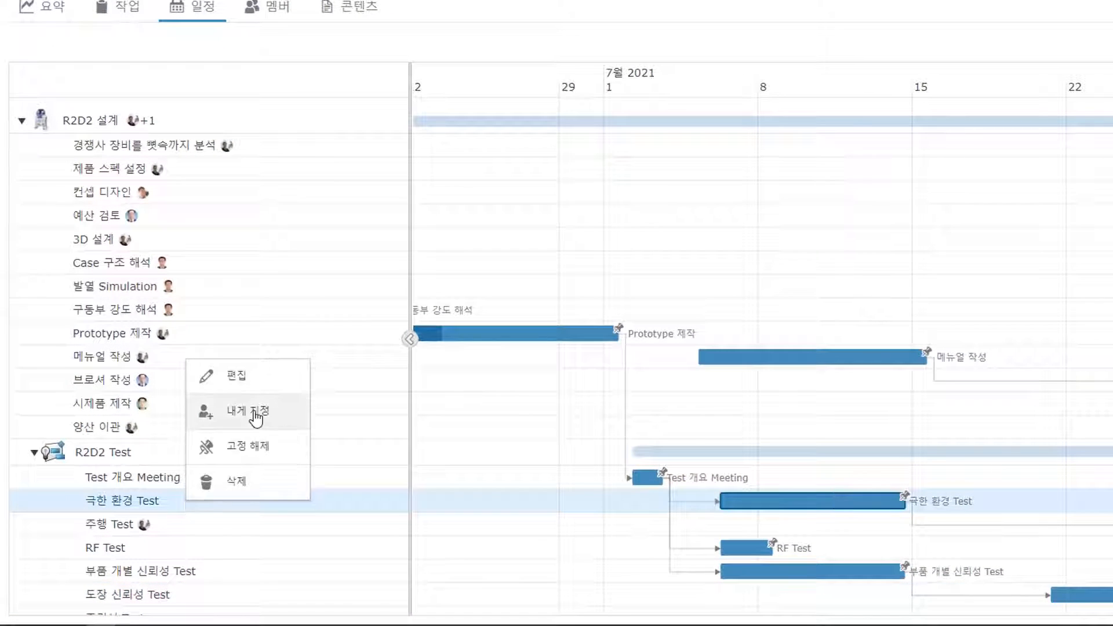
left_click(255, 413)
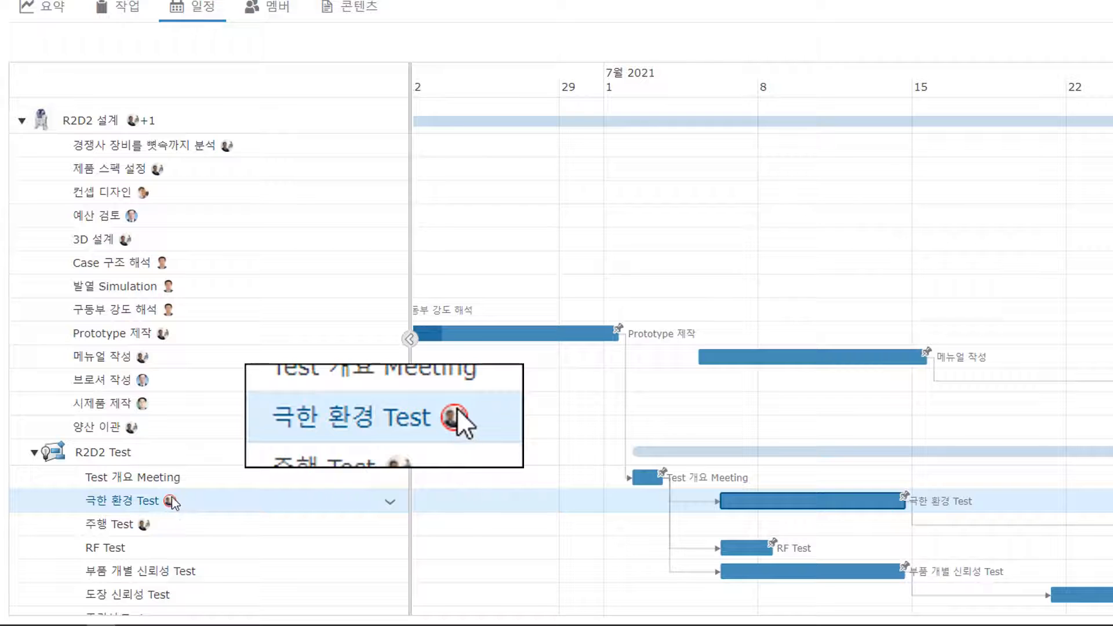
mouse_move(172, 502)
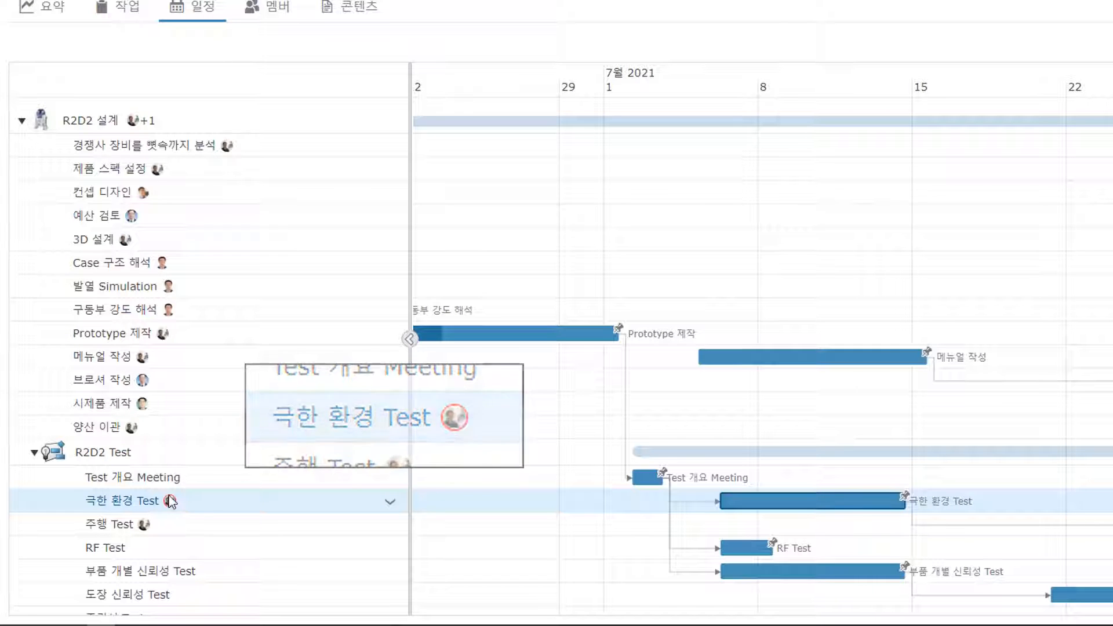
left_click(175, 360)
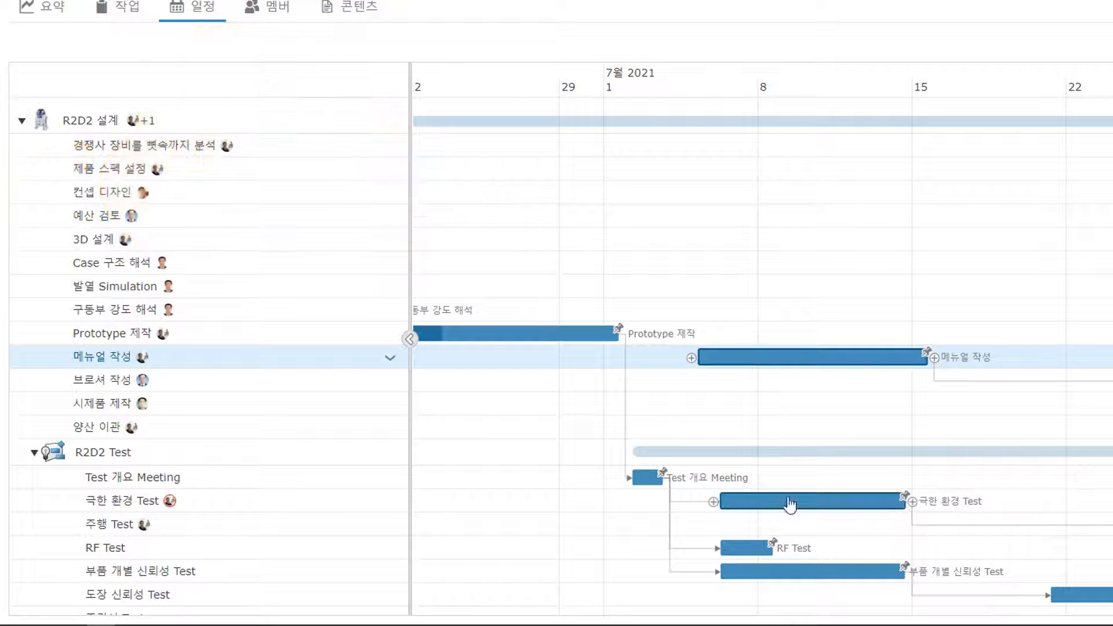
Unpin the 극한 환경 Test task and reschedule its bar to start about 7 July 2021
right_click(210, 501)
left_click(264, 455)
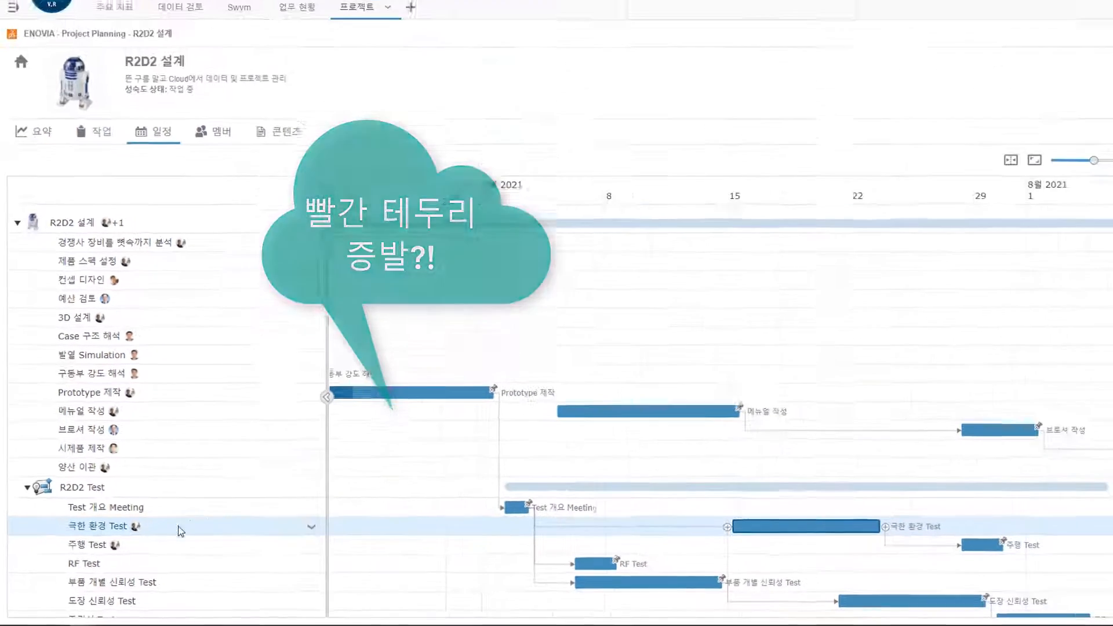
left_click_drag(803, 526, 654, 536)
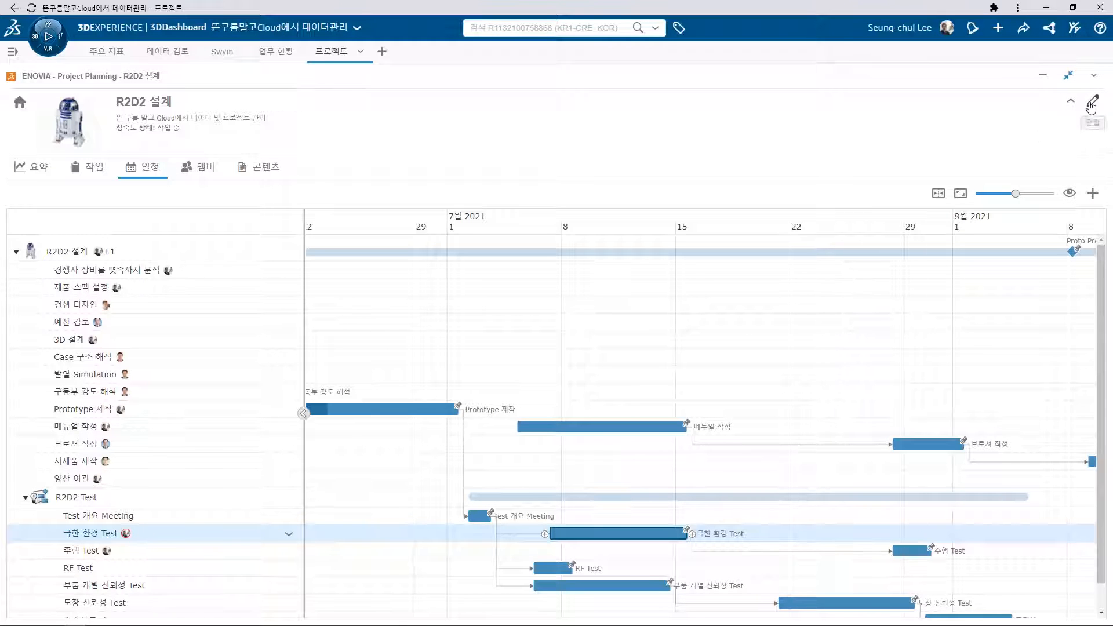
Set the R2D2 설계 project's scheduling strategy (예약 전략) to 시간만 and save the project properties
left_click(1092, 101)
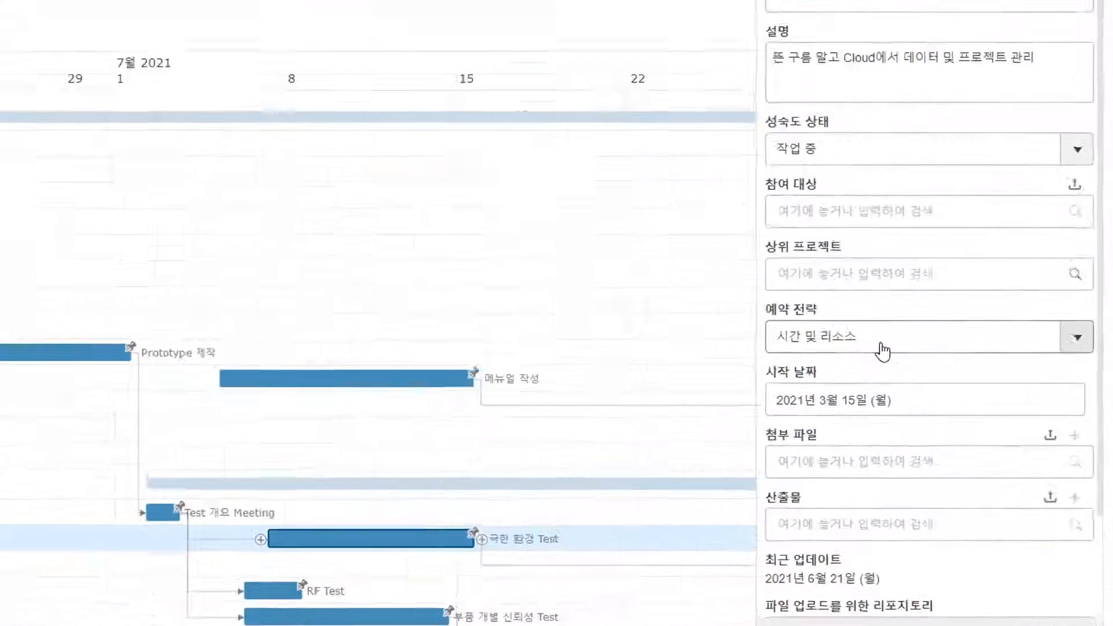
left_click(882, 350)
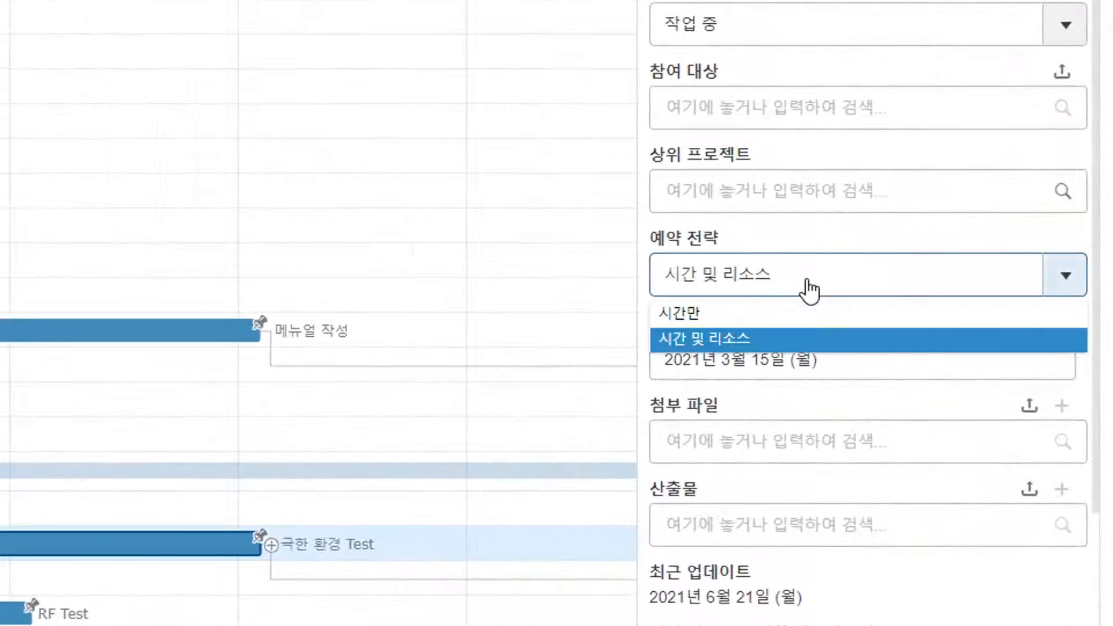
left_click(879, 366)
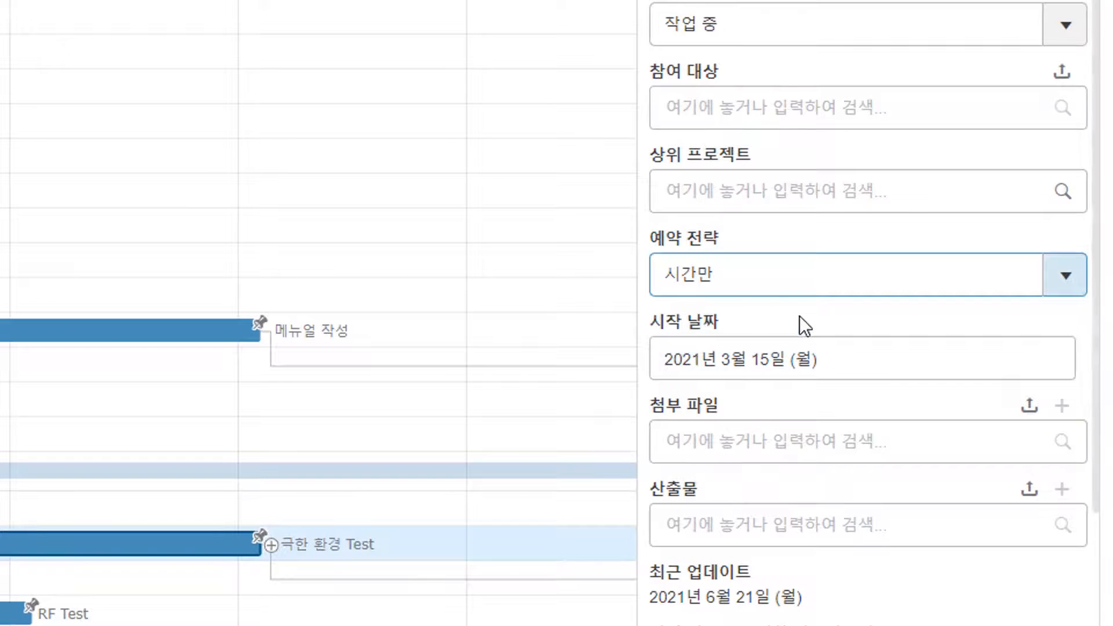
left_click(1021, 604)
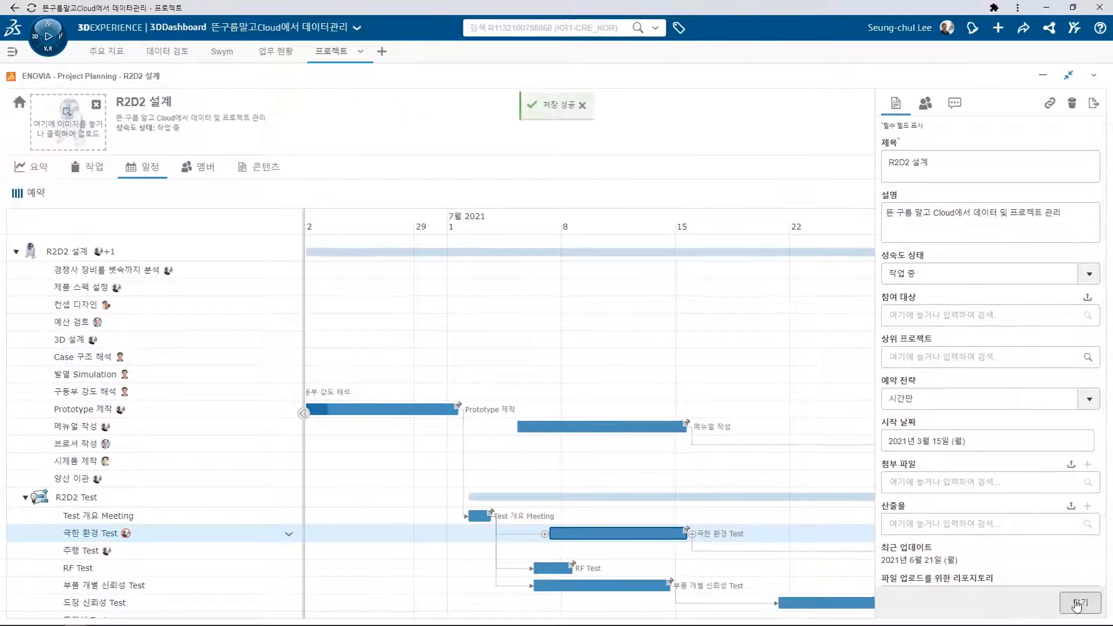
left_click(1079, 603)
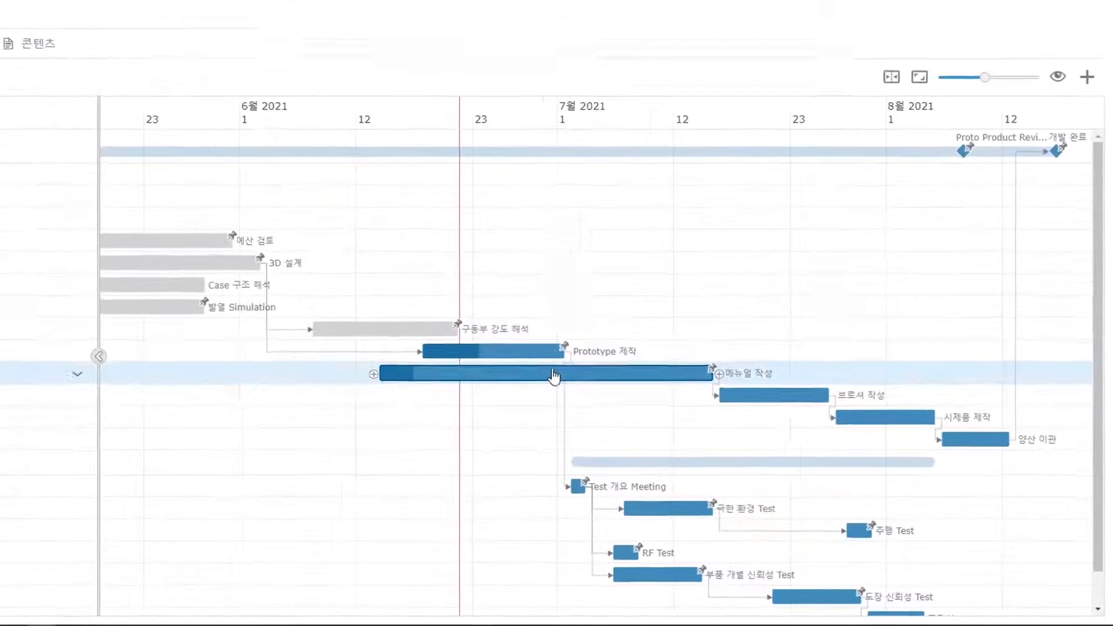
Set the expected duration of the 메뉴얼 작성 task to 26 days and save it
left_click(542, 367)
left_click(835, 479)
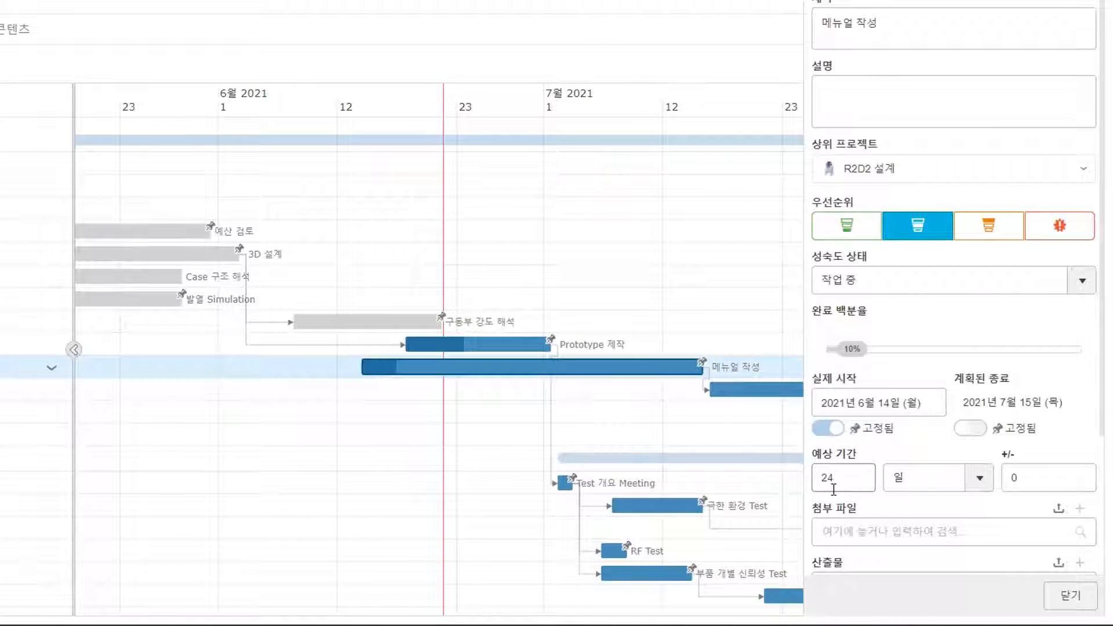
type("26")
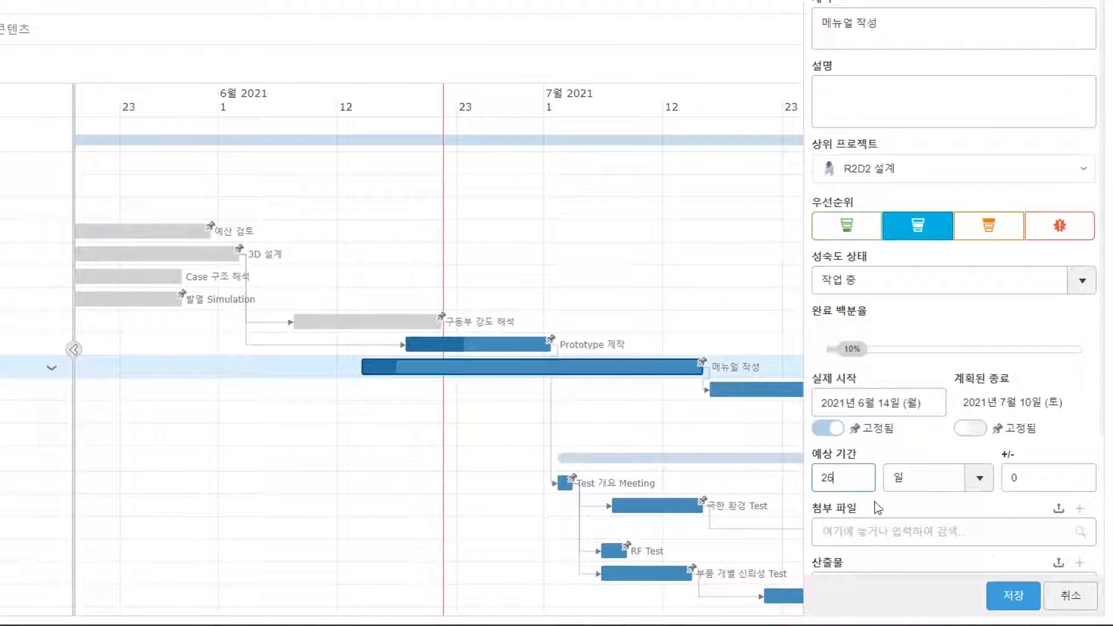
left_click(1006, 593)
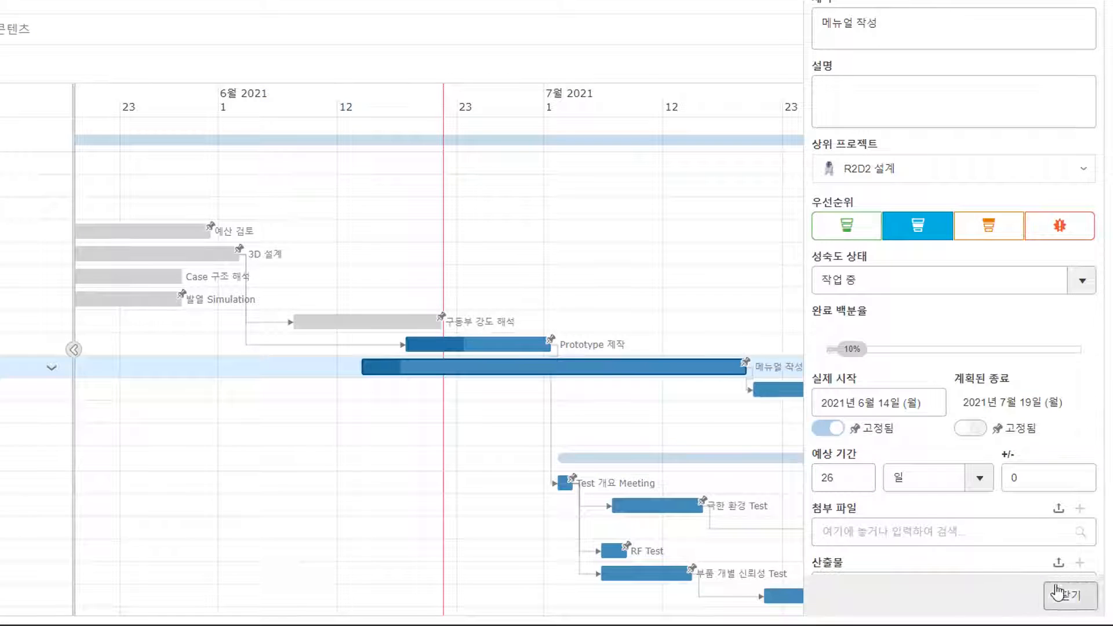
left_click(1066, 596)
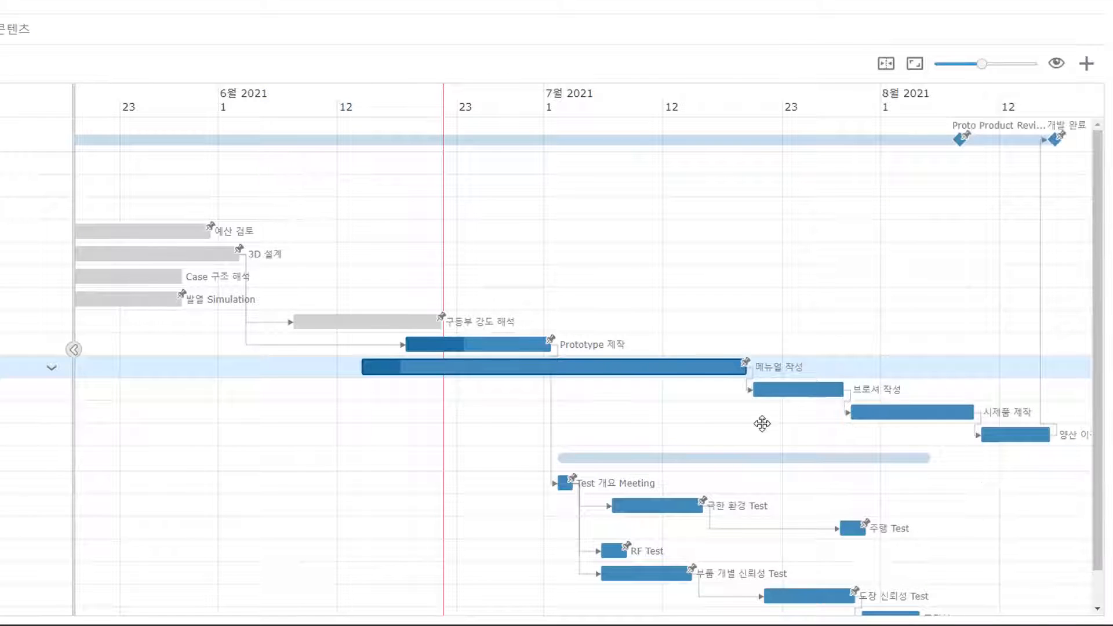
Extend the expected duration of the 메뉴얼 작성 task to 28 days and save it
double_click(671, 376)
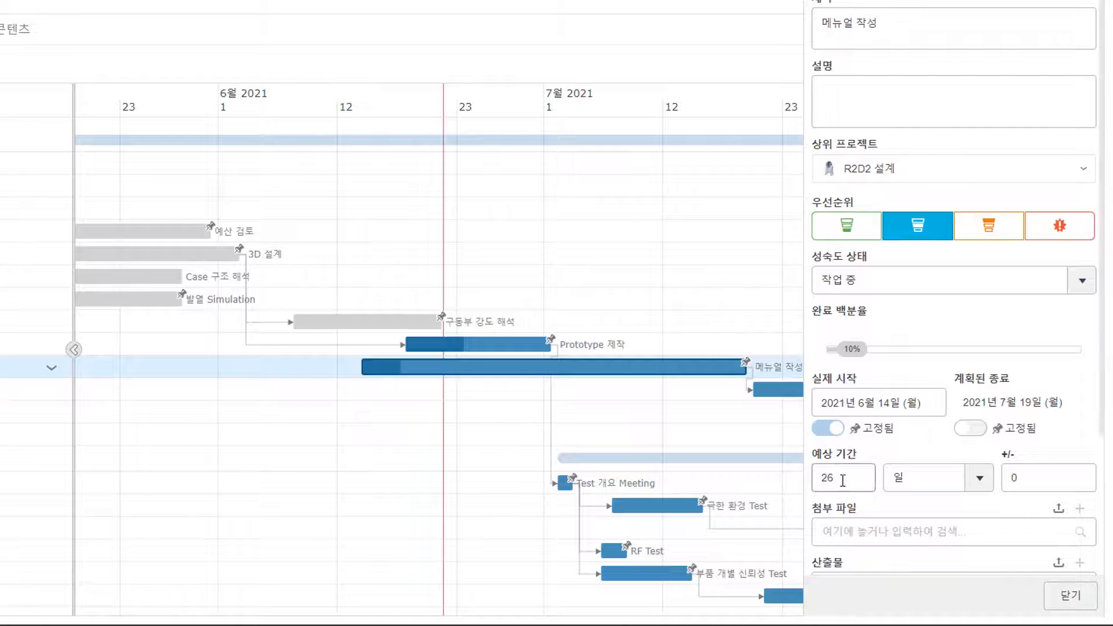
type("28")
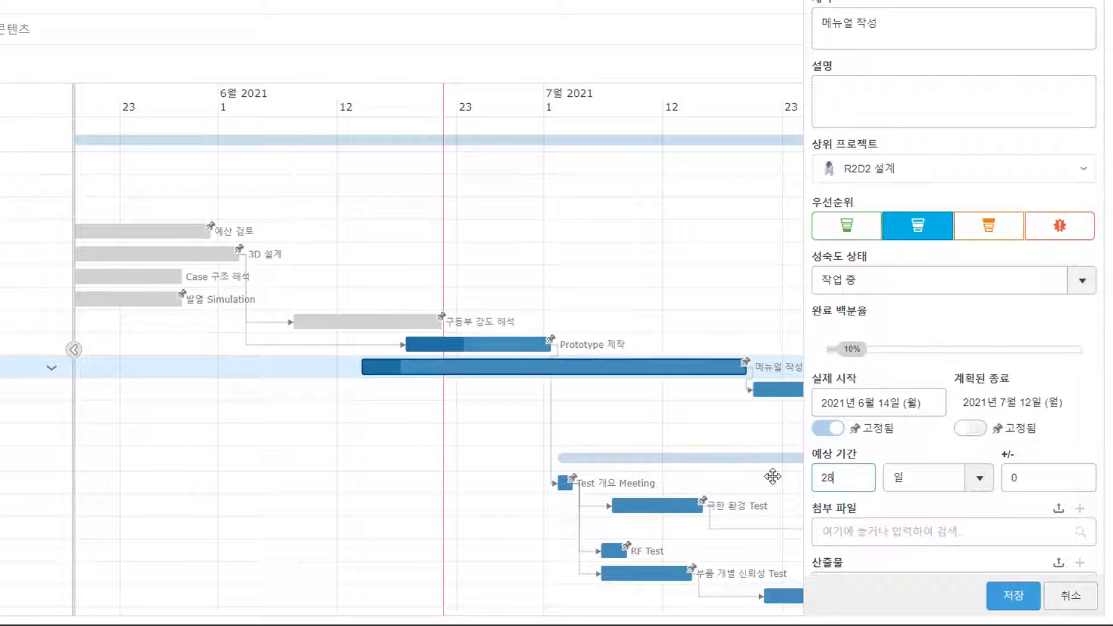
left_click(1006, 595)
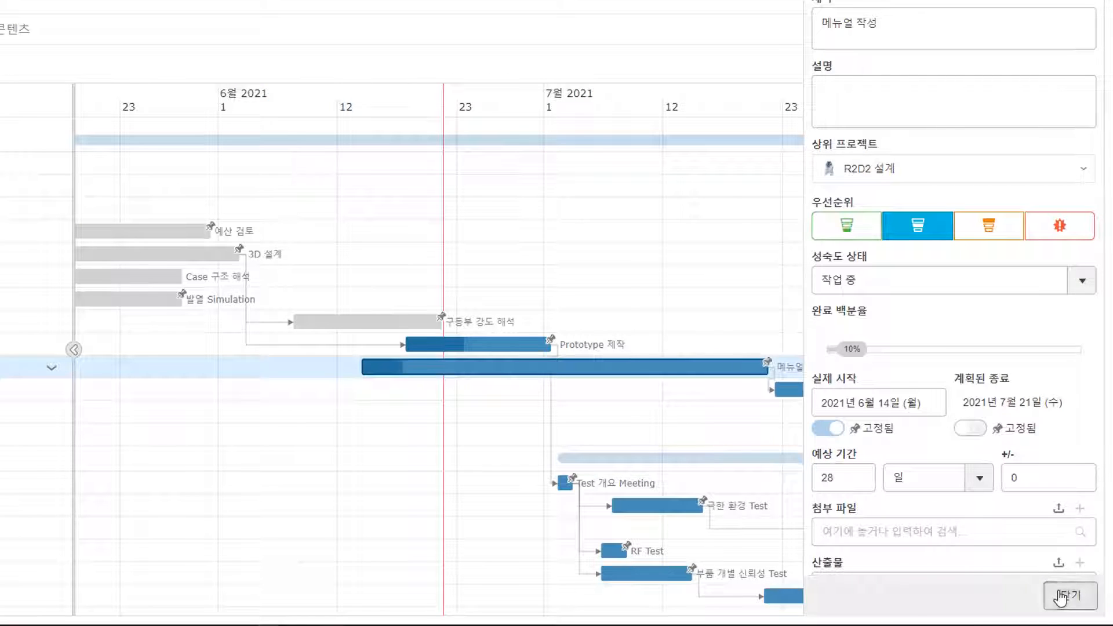
left_click(1066, 596)
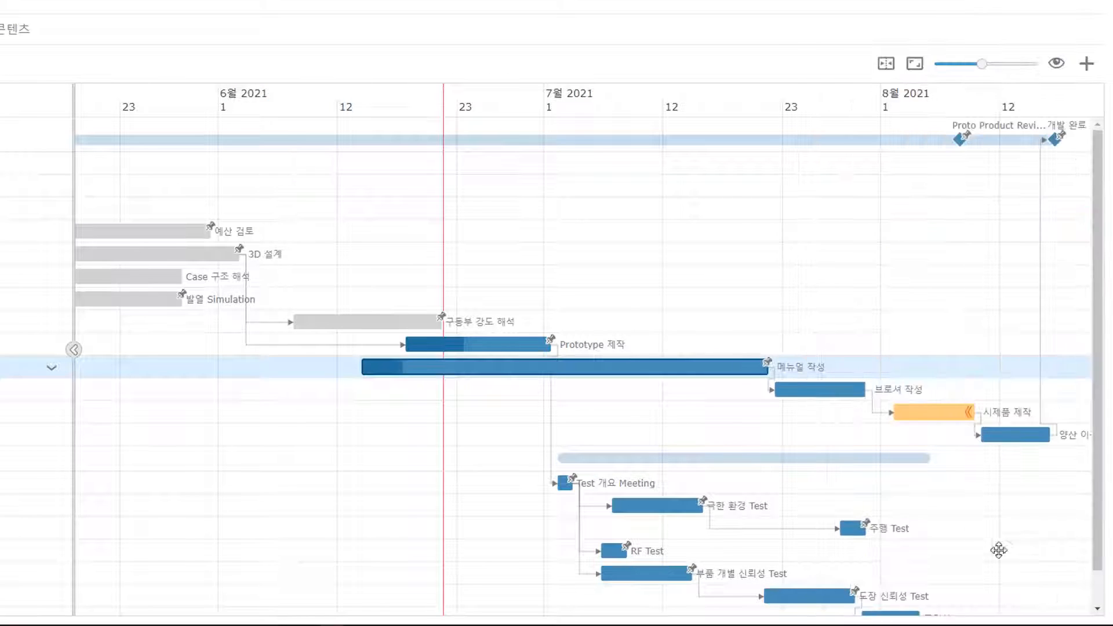
Check the expected duration and its allowed deviation in the properties of the orange 시제품 제작 task
left_click(948, 417)
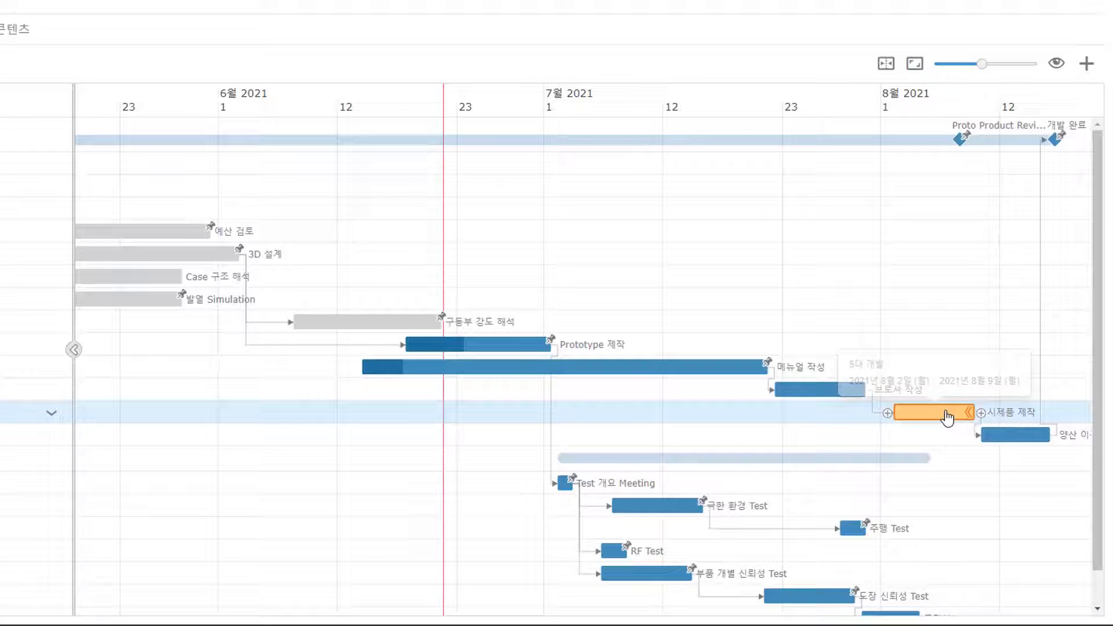
left_click(945, 413)
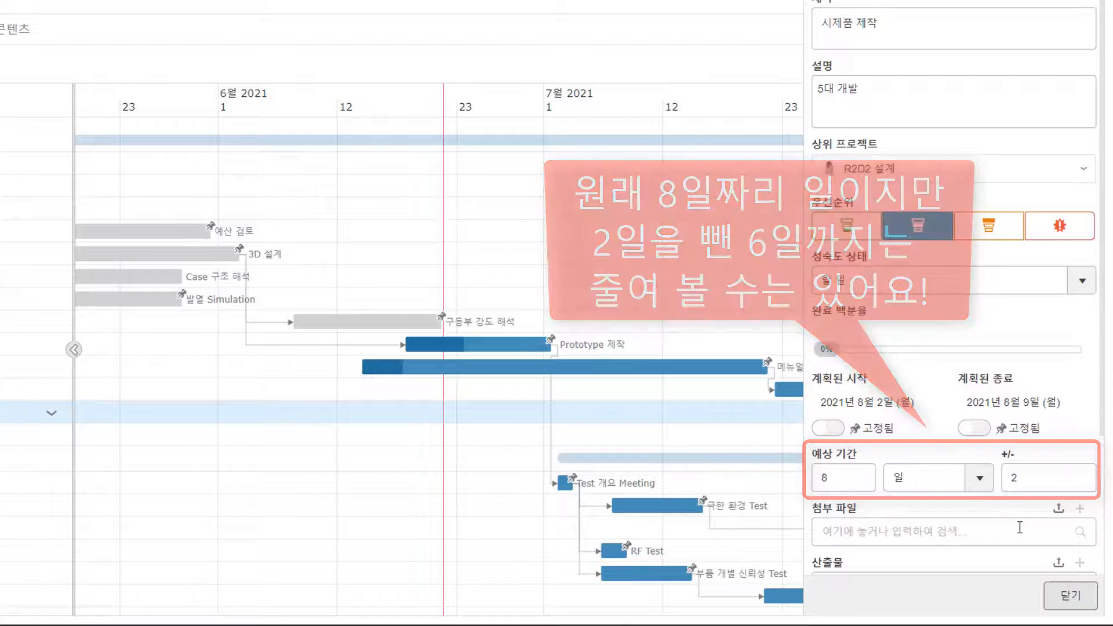
left_click(1067, 601)
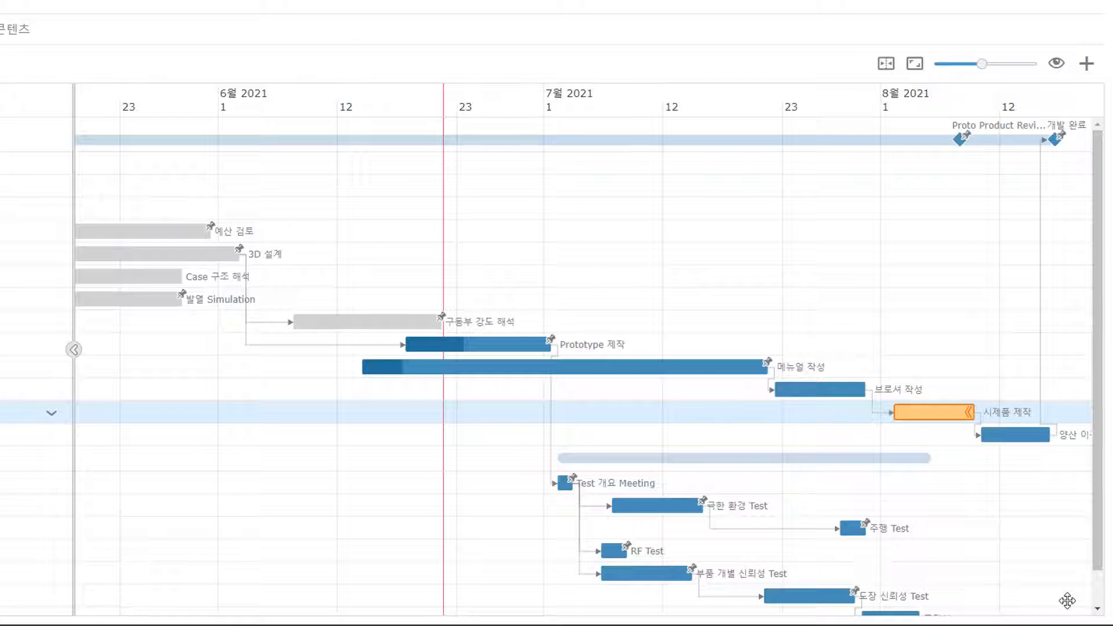
Change the 메뉴얼 작성 task's expected duration back to 26 days and save it
double_click(693, 371)
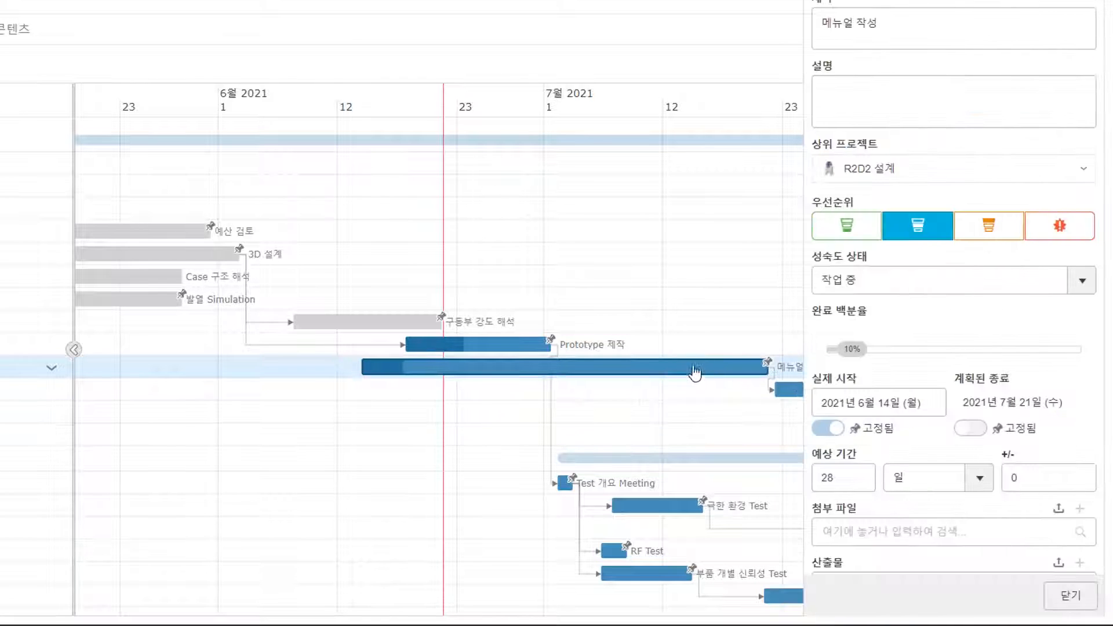
type("26")
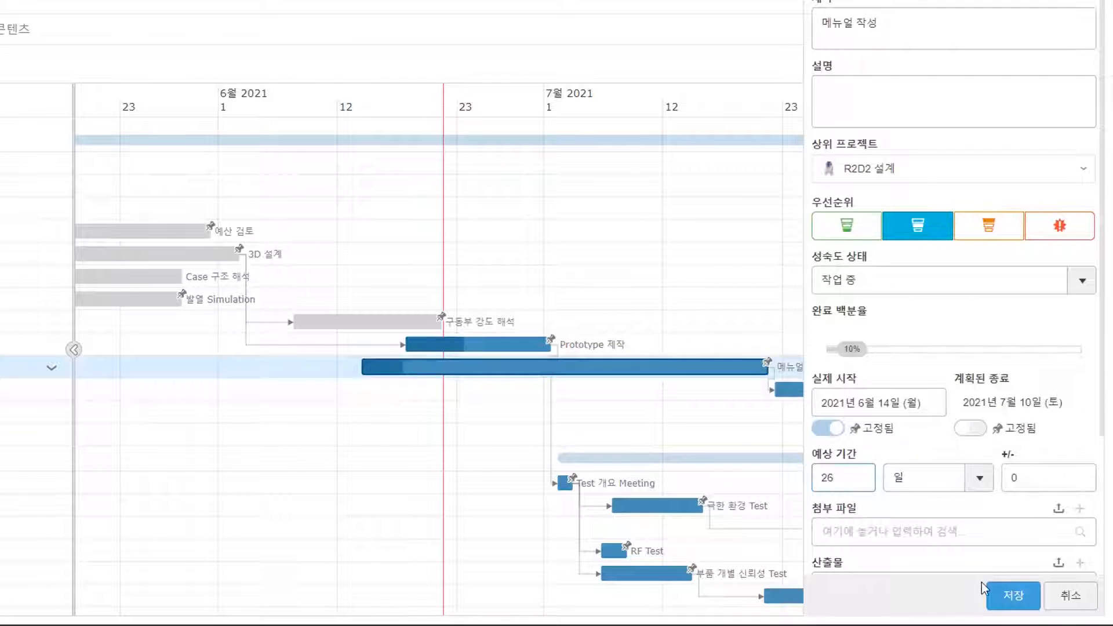
left_click(1008, 592)
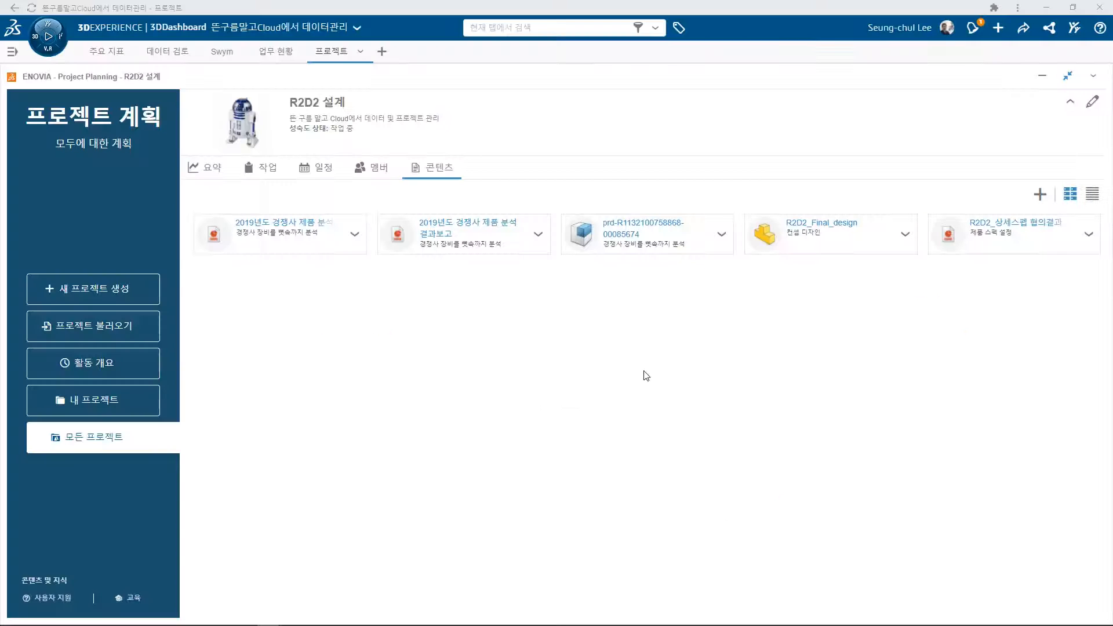
Show the R2D2 설계 project's contents as a table and select the R2D2_Final_design deliverable
left_click(1093, 193)
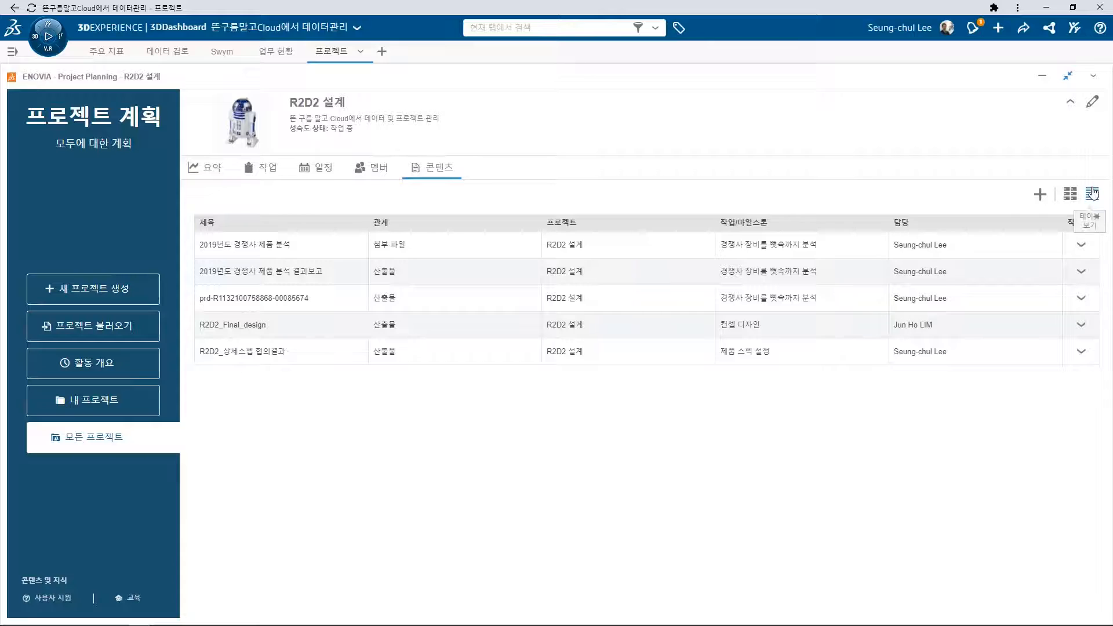
left_click(509, 329)
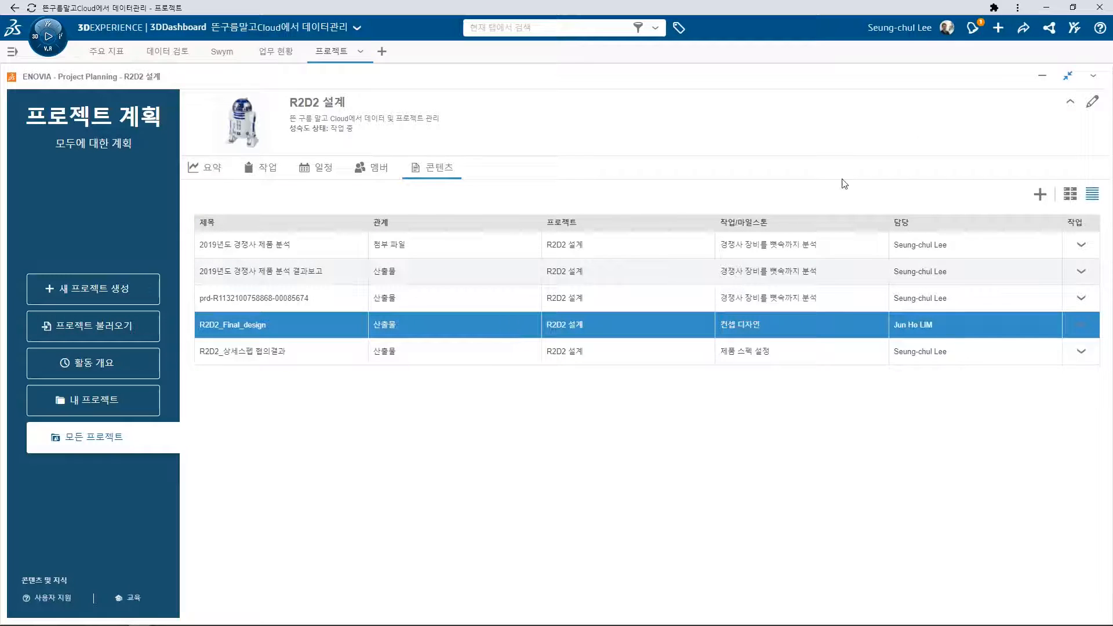
Restore the project planning widget to its normal size beside the other widgets and open the dashboard search
left_click(1069, 76)
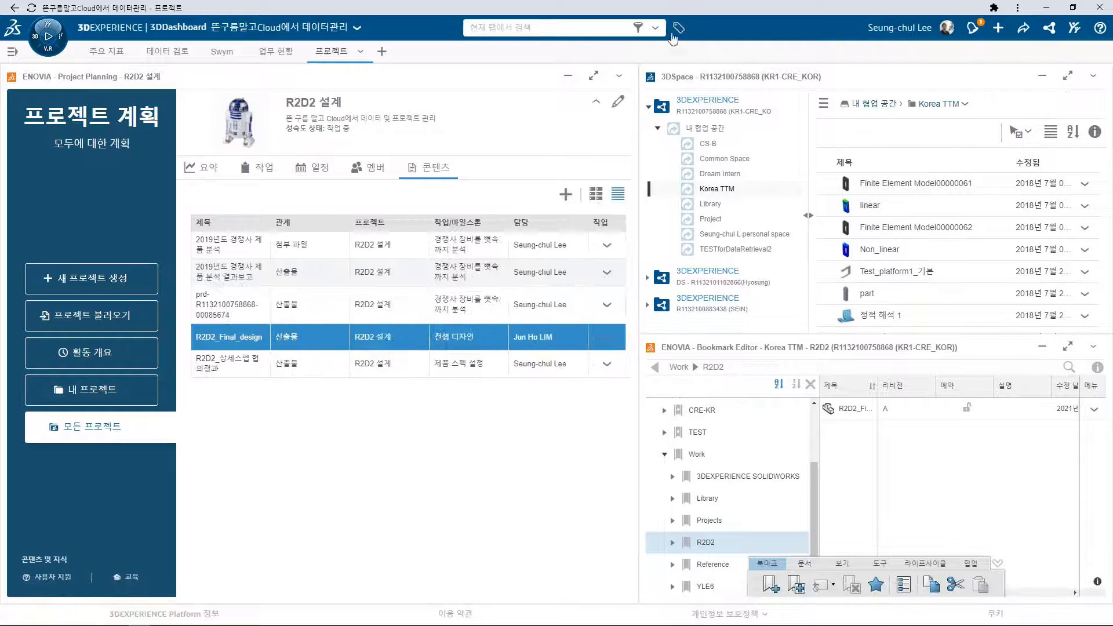
left_click(547, 29)
left_click(535, 58)
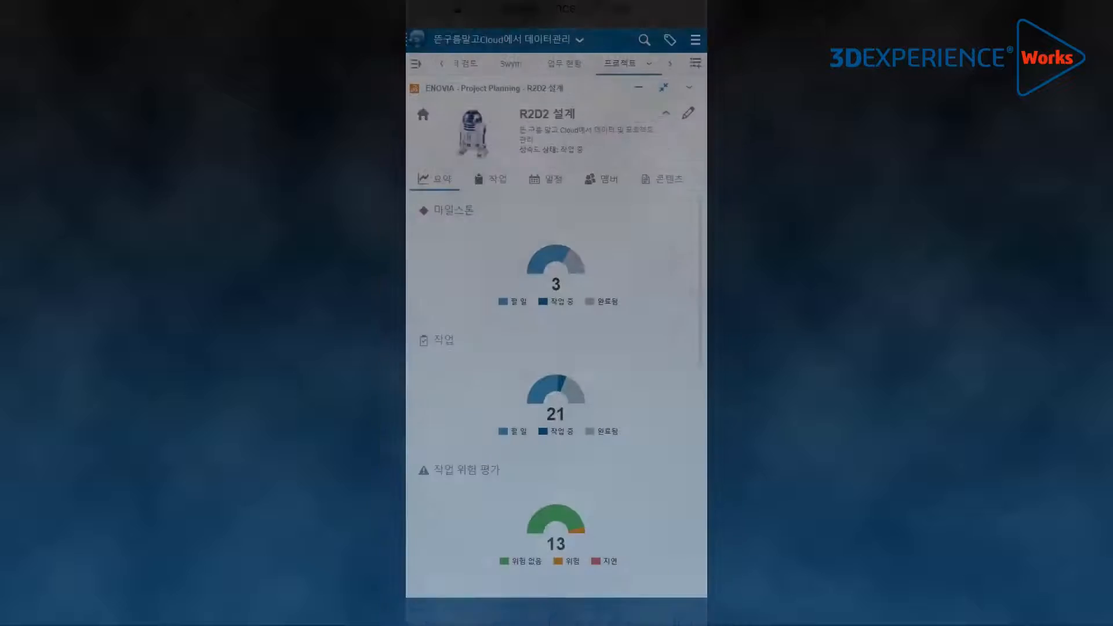
Review the R2D2 설계 project's summary charts, from the milestones down to the deliverables by status
scroll(556, 390, "down", 7)
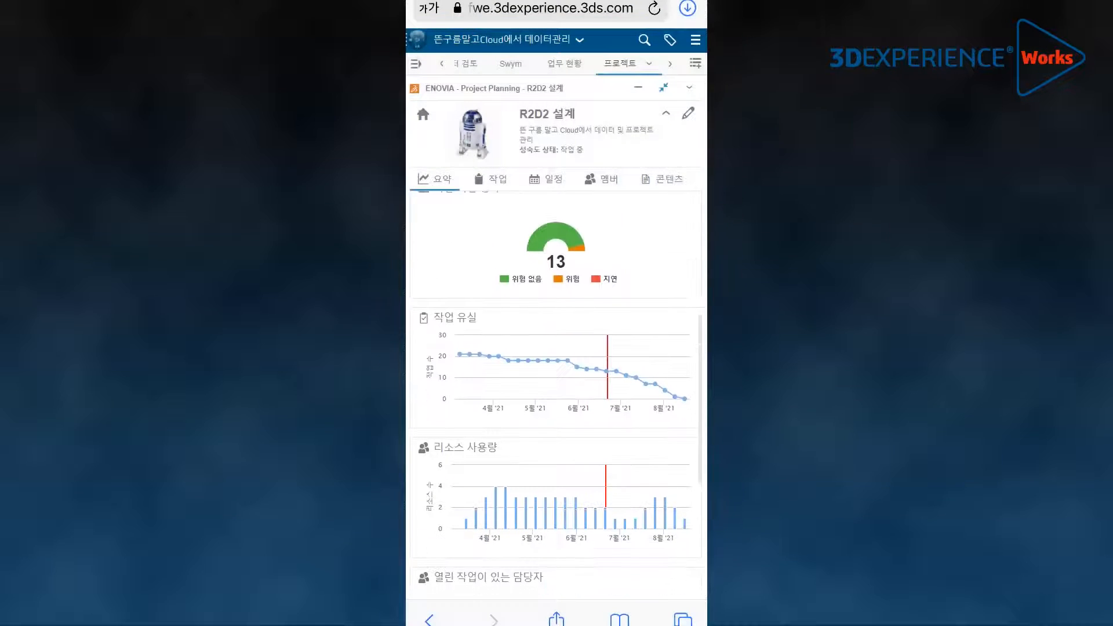
scroll(557, 391, "down", 1)
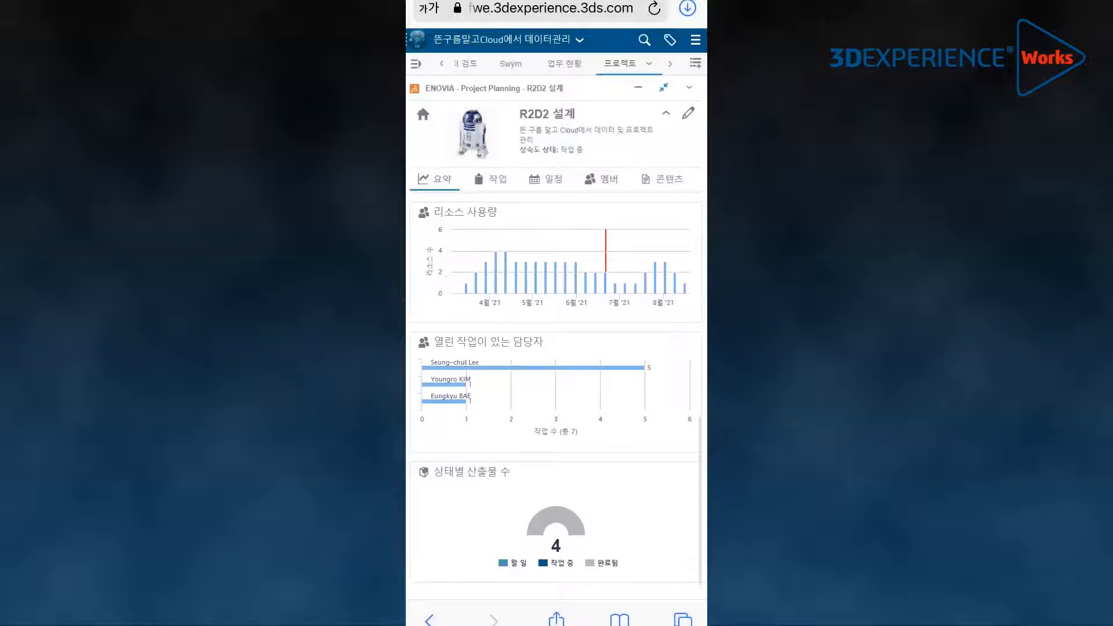
scroll(556, 390, "up", 8)
Look through the R2D2 설계 project's task board and its Gantt schedule
left_click(490, 179)
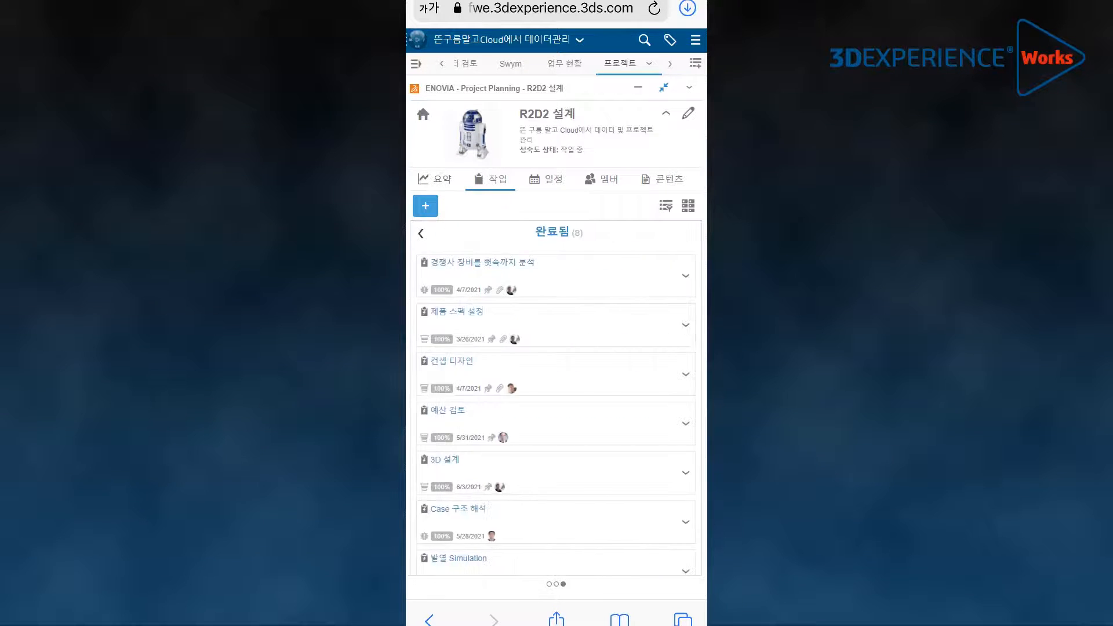
left_click(546, 179)
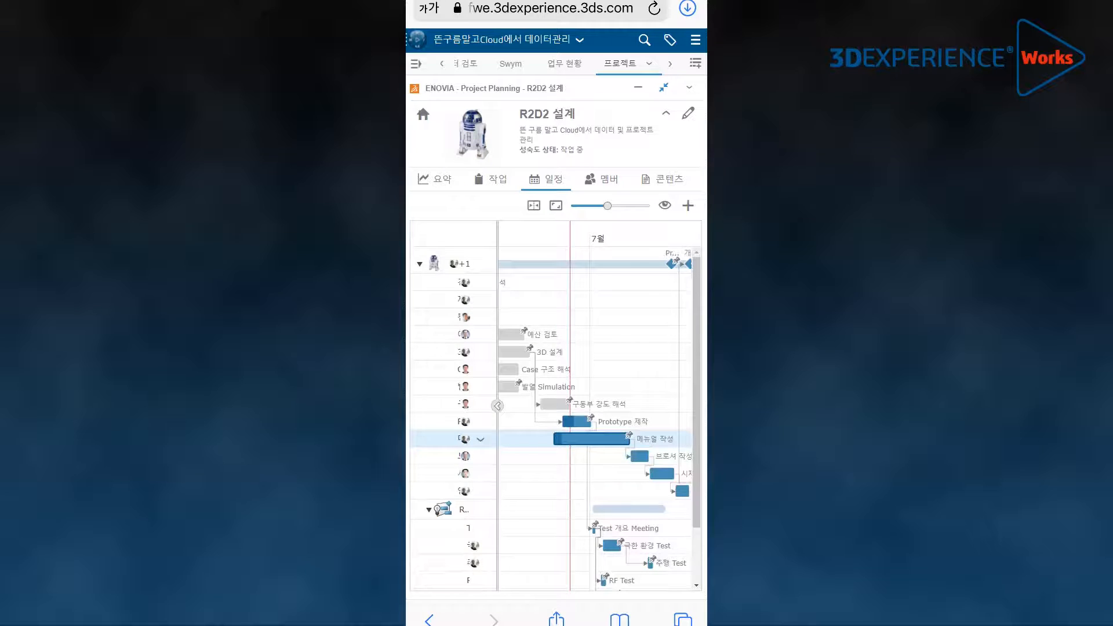
left_click(497, 406)
Open the R2D2_Final_design deliverable from the project's contents in the 3D viewer and inspect the model
left_click(663, 179)
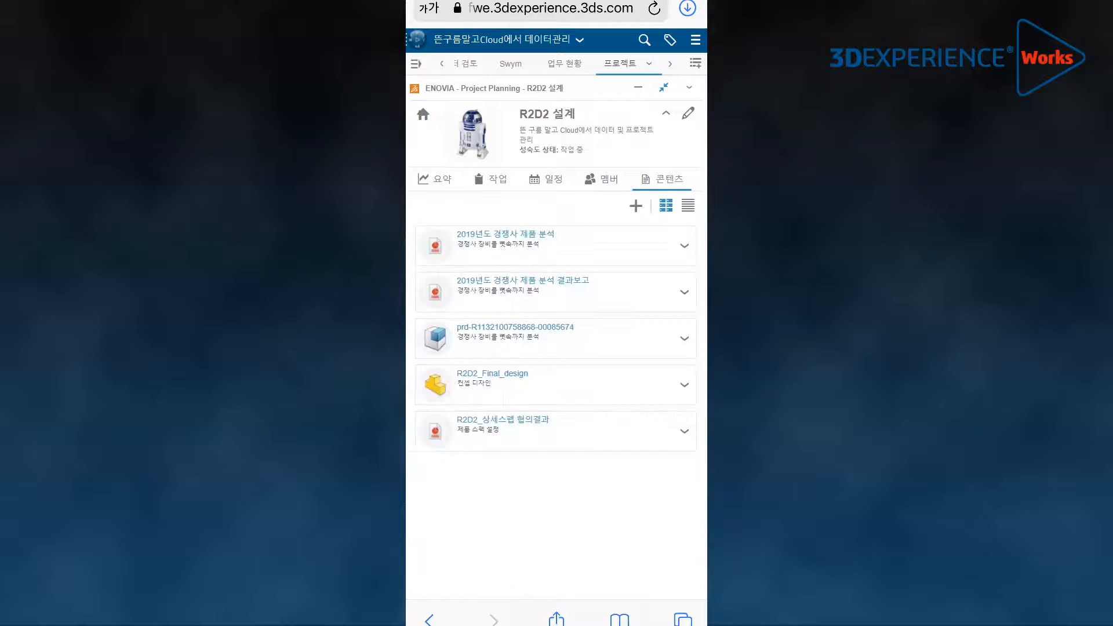
left_click(492, 377)
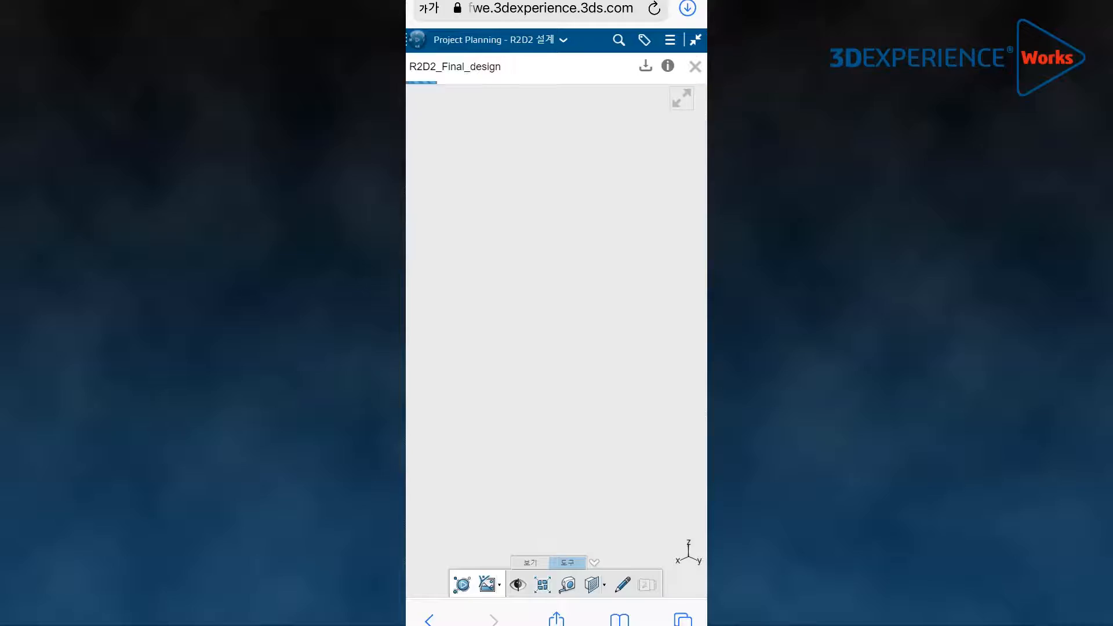
mouse_move(540, 360)
left_mouse_down()
mouse_move(606, 356)
mouse_move(539, 359)
left_mouse_up()
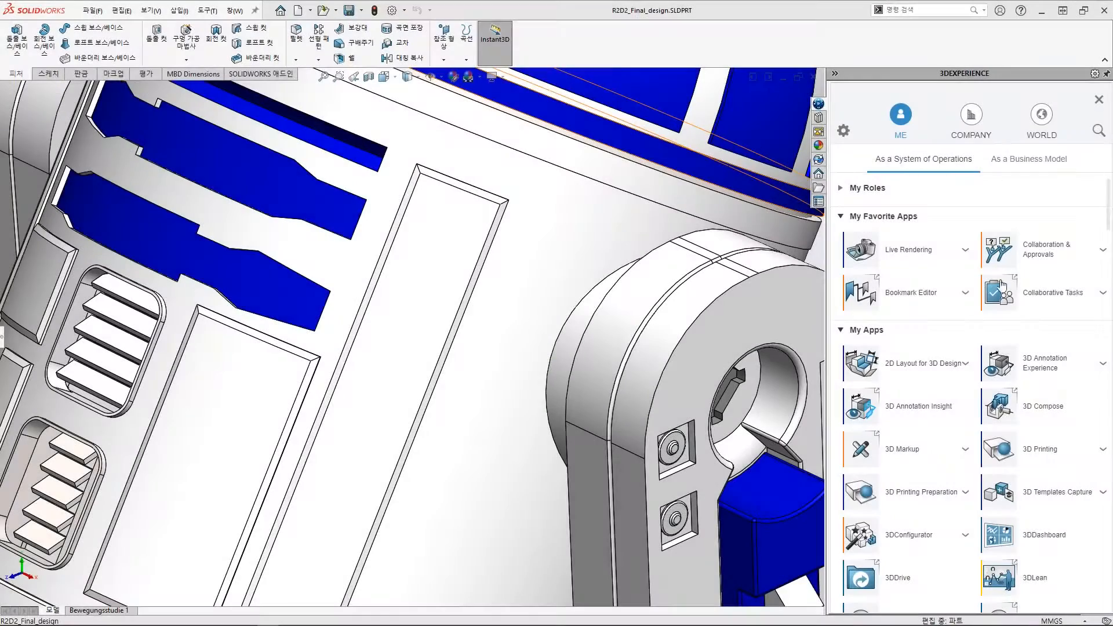
In SOLIDWORKS, open Collaborative Tasks and limit its task list to the R2D2 설계 project
left_click(1001, 285)
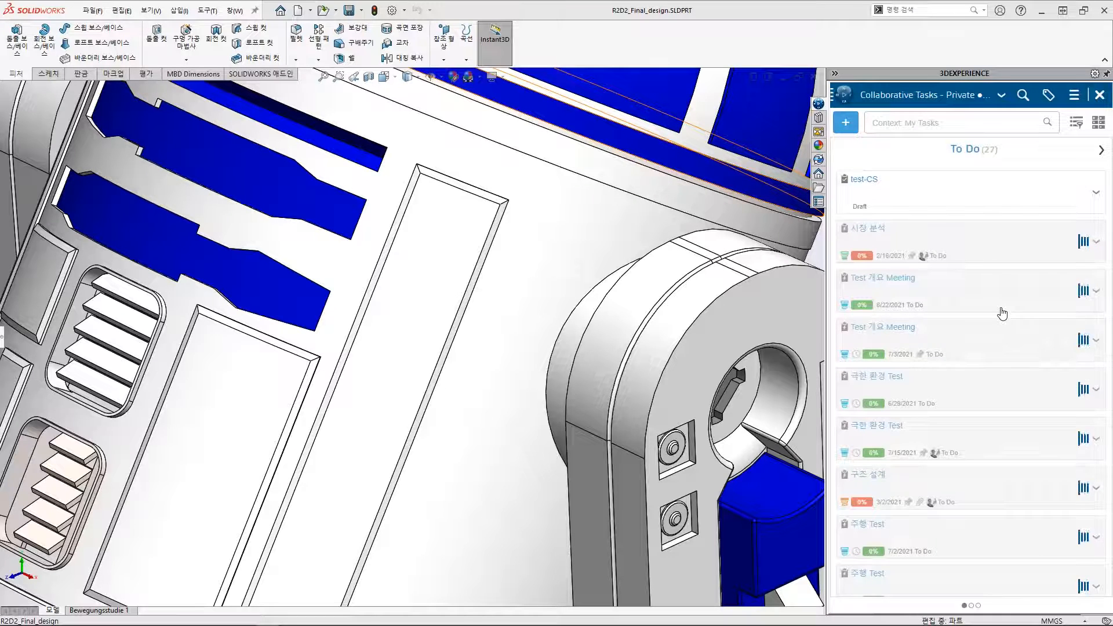
left_click(951, 123)
type("R2D2")
left_click(937, 209)
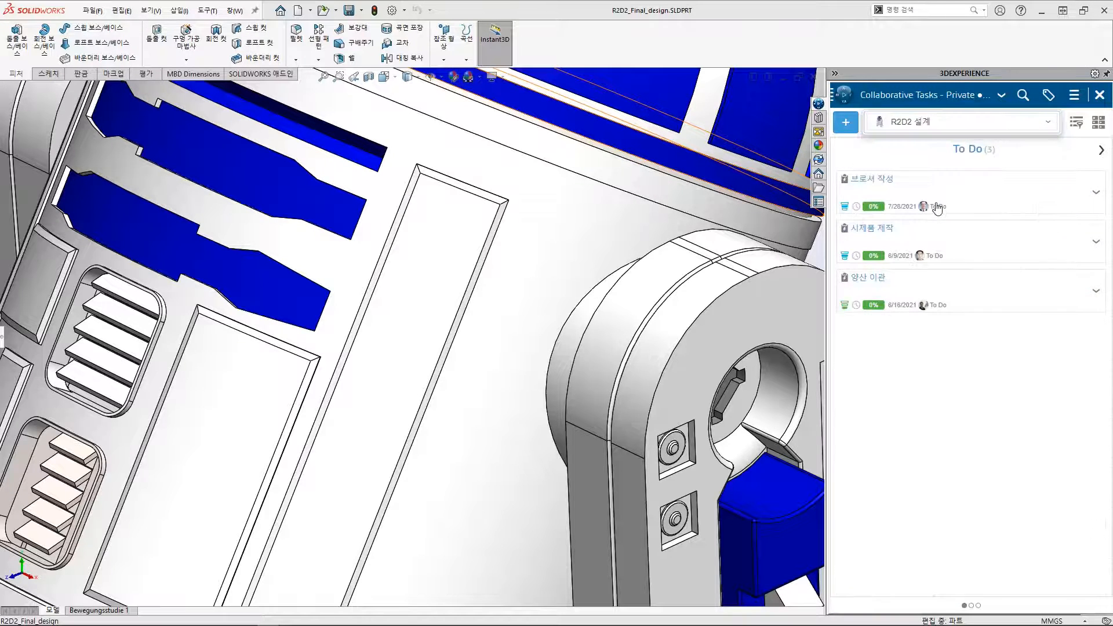
Widen the task board and change the in-work Prototype 제작 task's status to Completed
left_click(1101, 151)
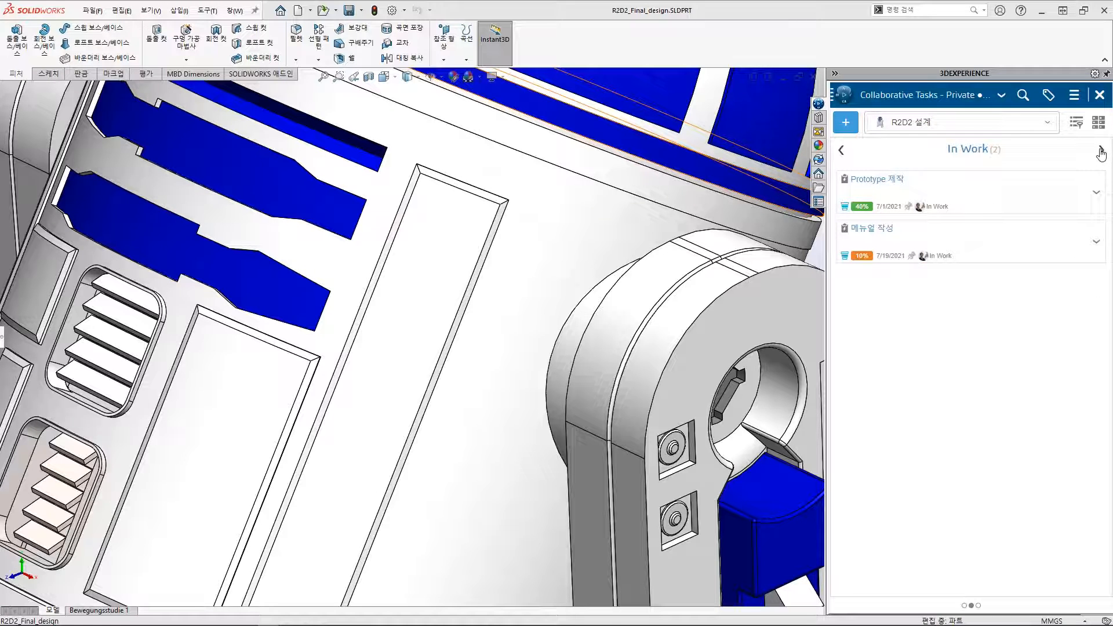
left_click_drag(827, 324, 730, 316)
left_click_drag(810, 196, 993, 438)
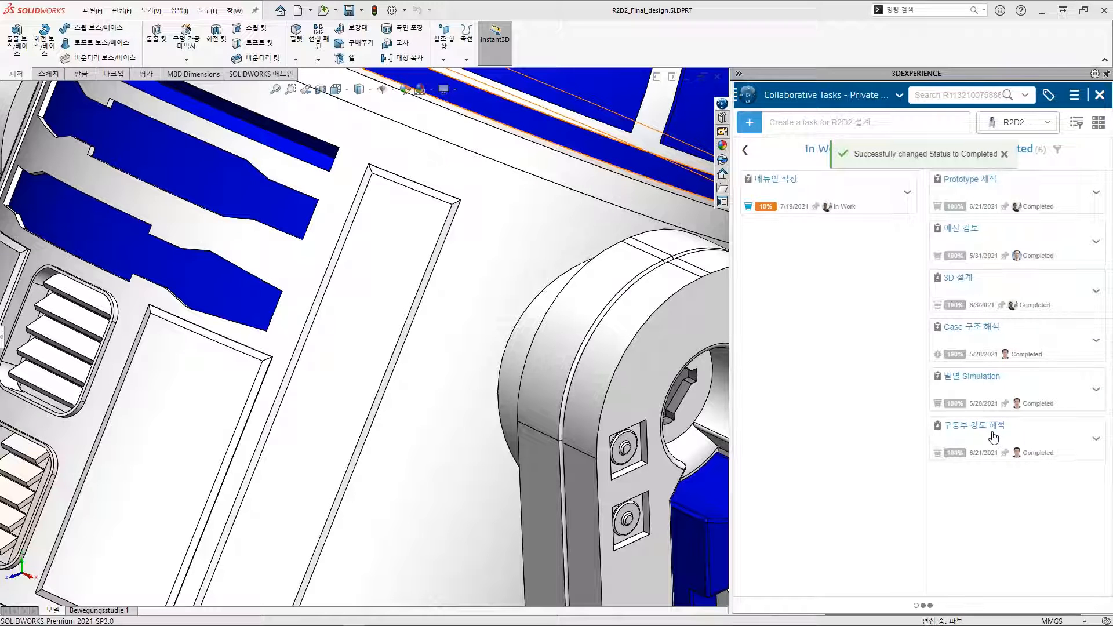